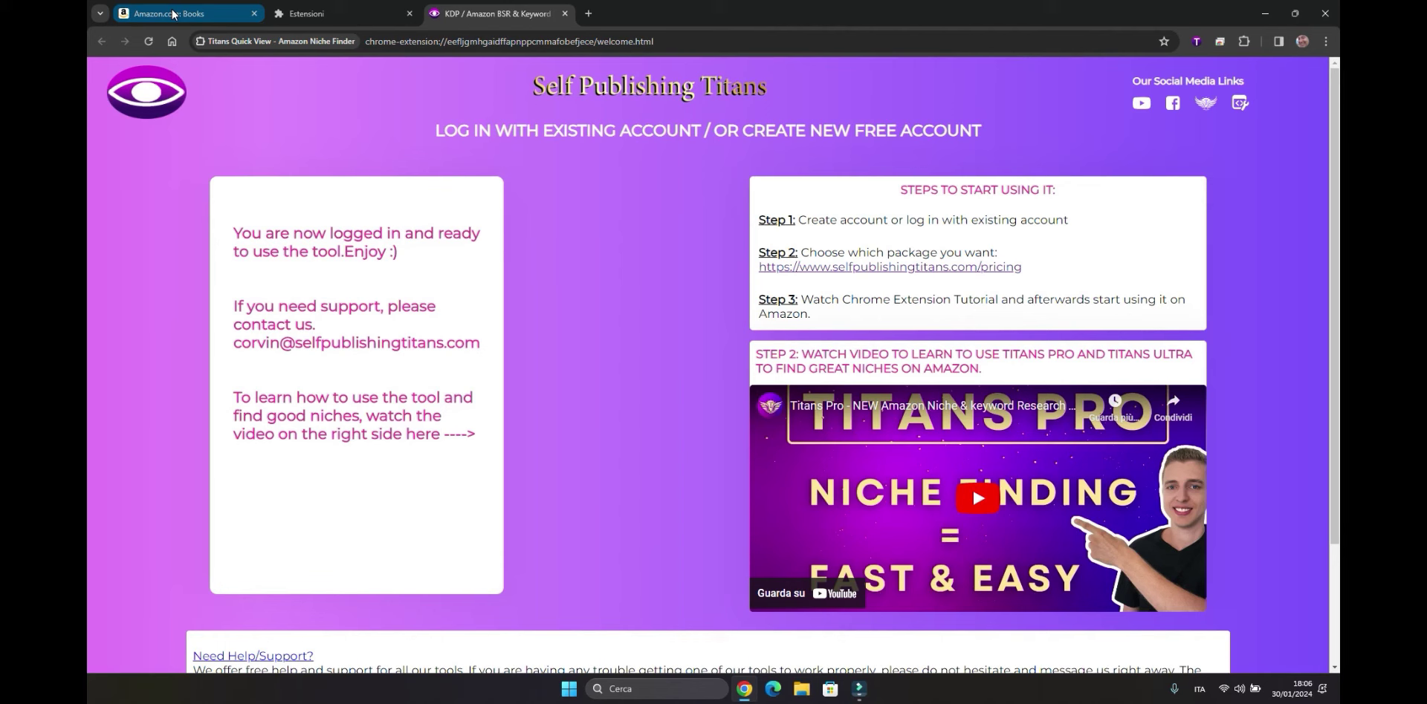
# Search Amazon for 'animal coloring book for kids' using the suggestion for 'animal'
pyautogui.click(173, 14)
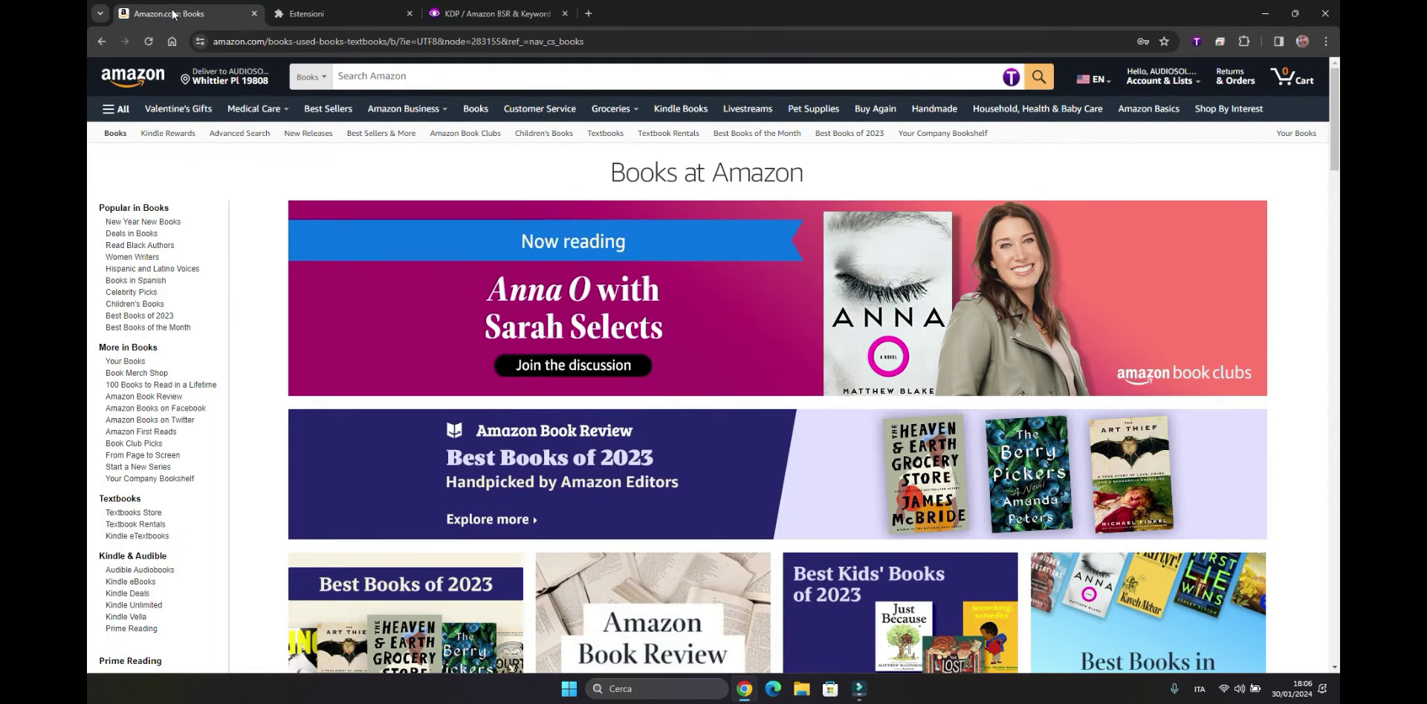
pyautogui.click(381, 77)
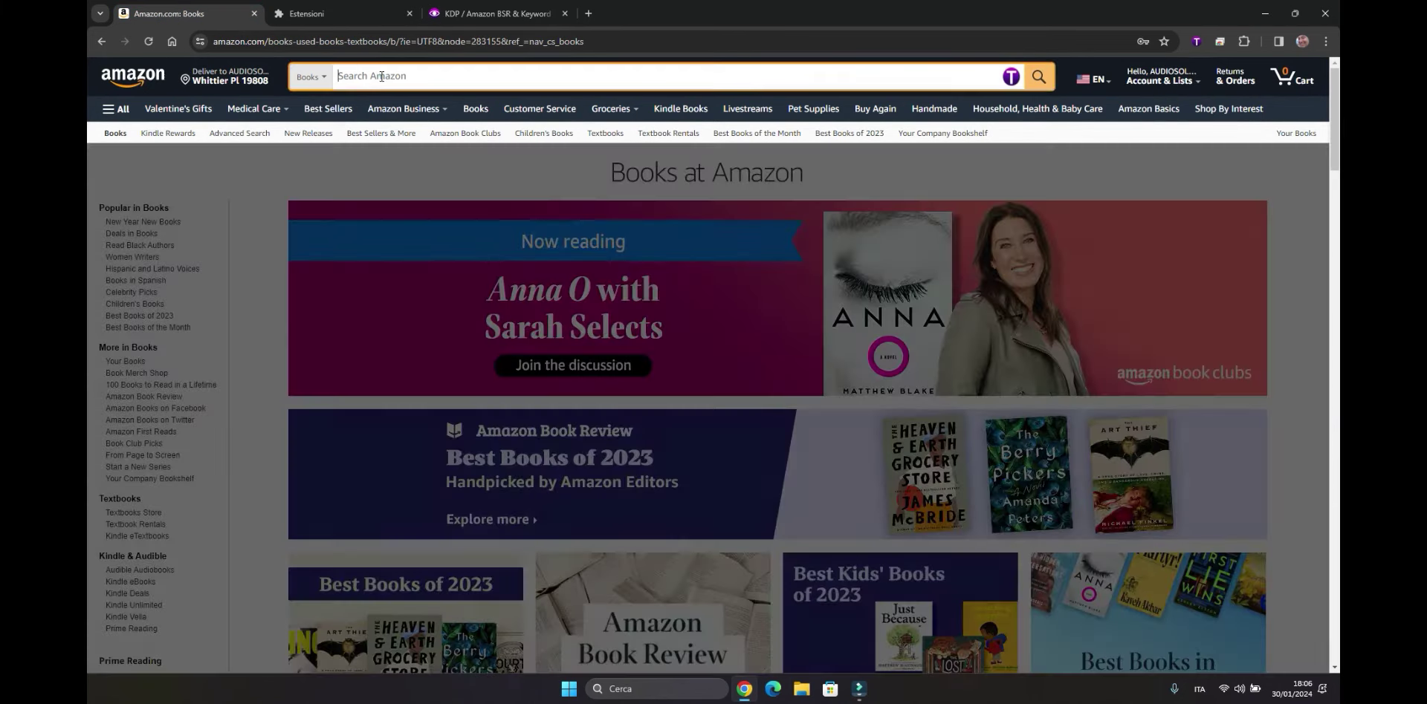
pyautogui.write('animal')
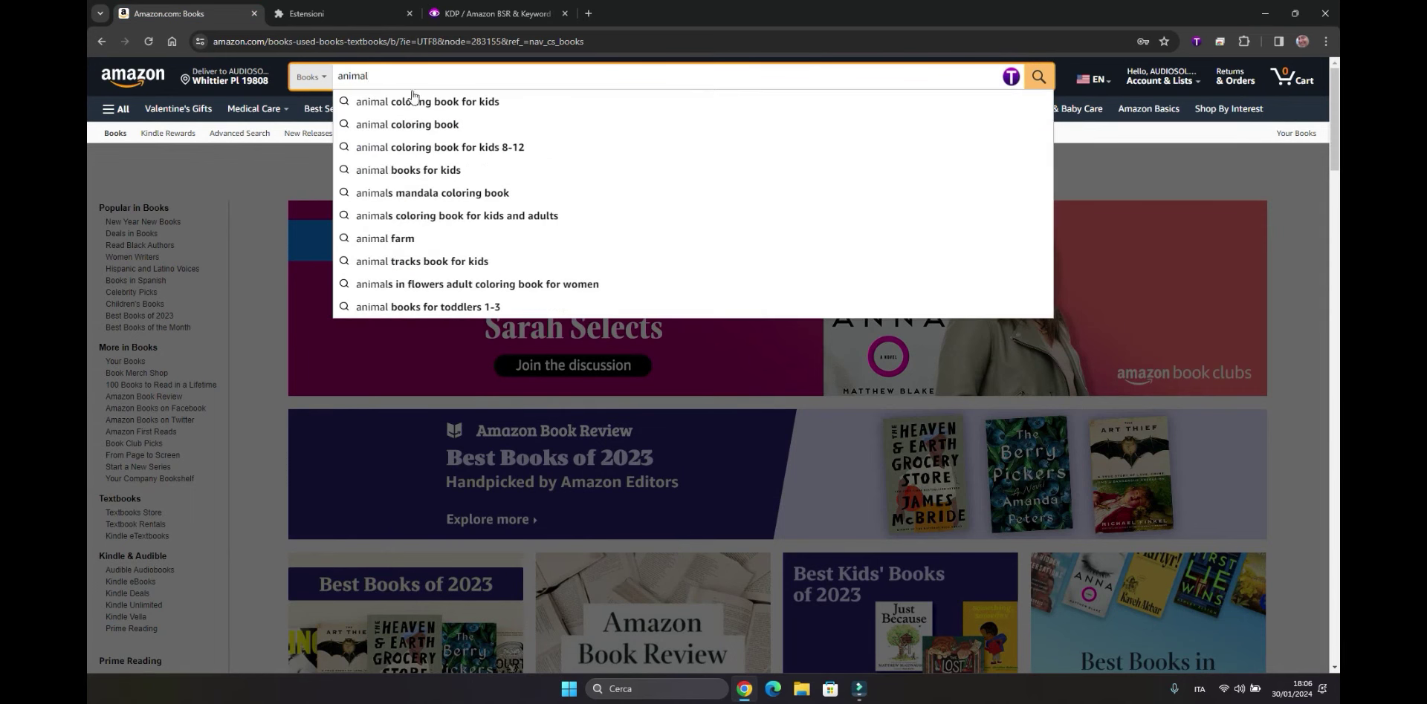
pyautogui.click(436, 101)
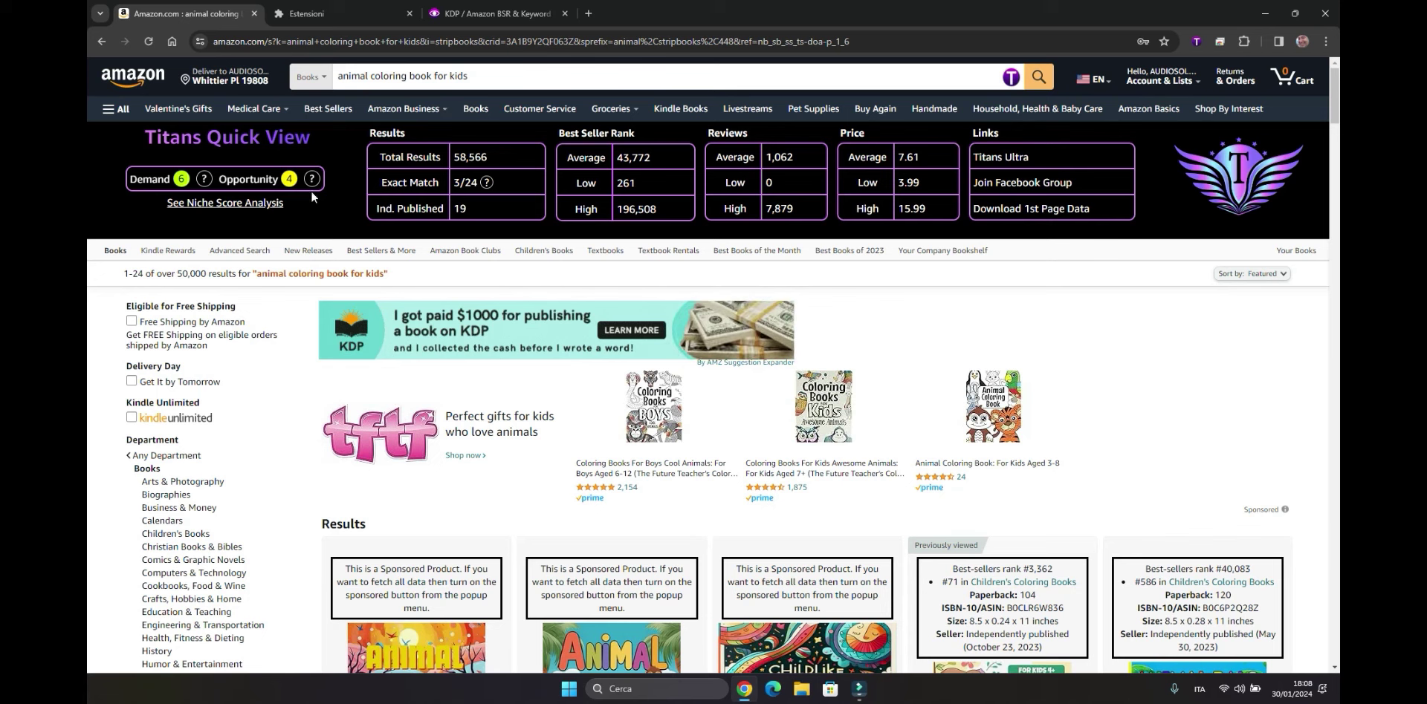
# Check the niche score of 29, then open the 50 Animals Coloring Book & Fun Facts for Kids page
pyautogui.click(256, 208)
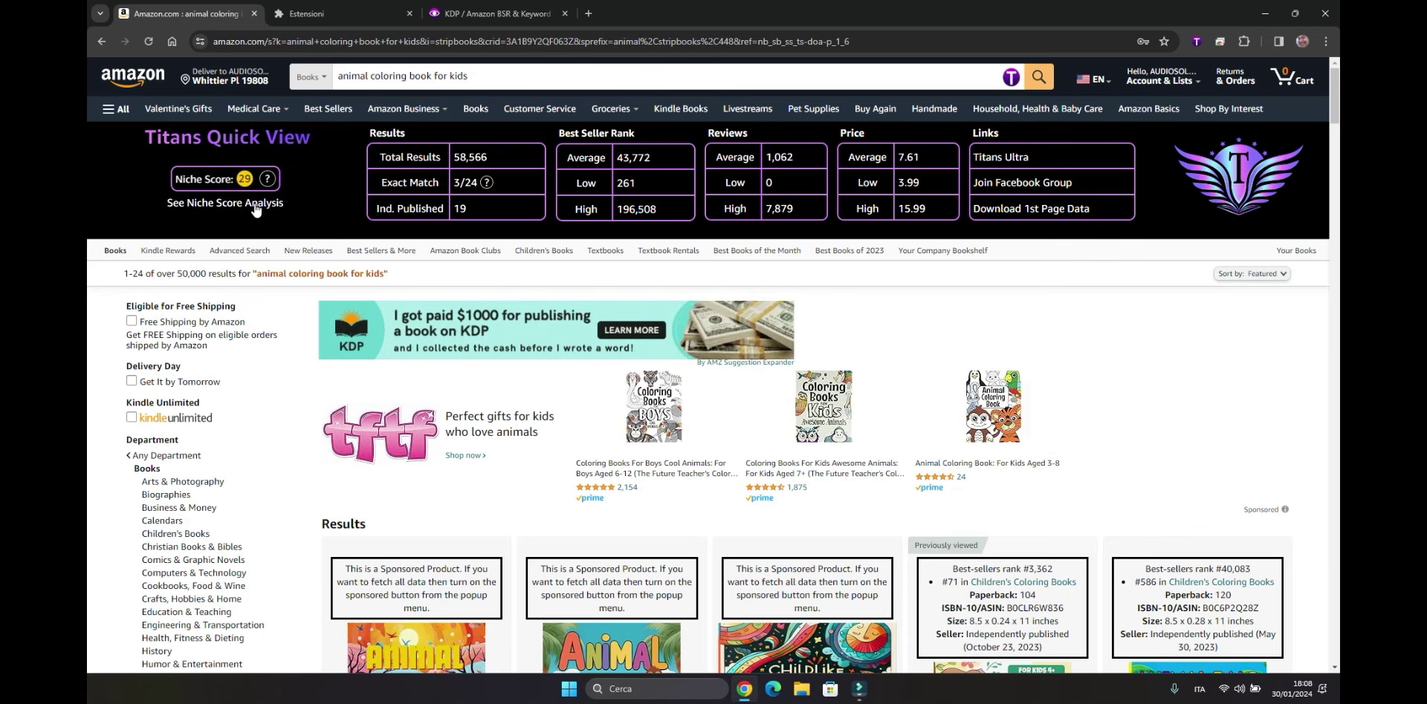
pyautogui.click(262, 207)
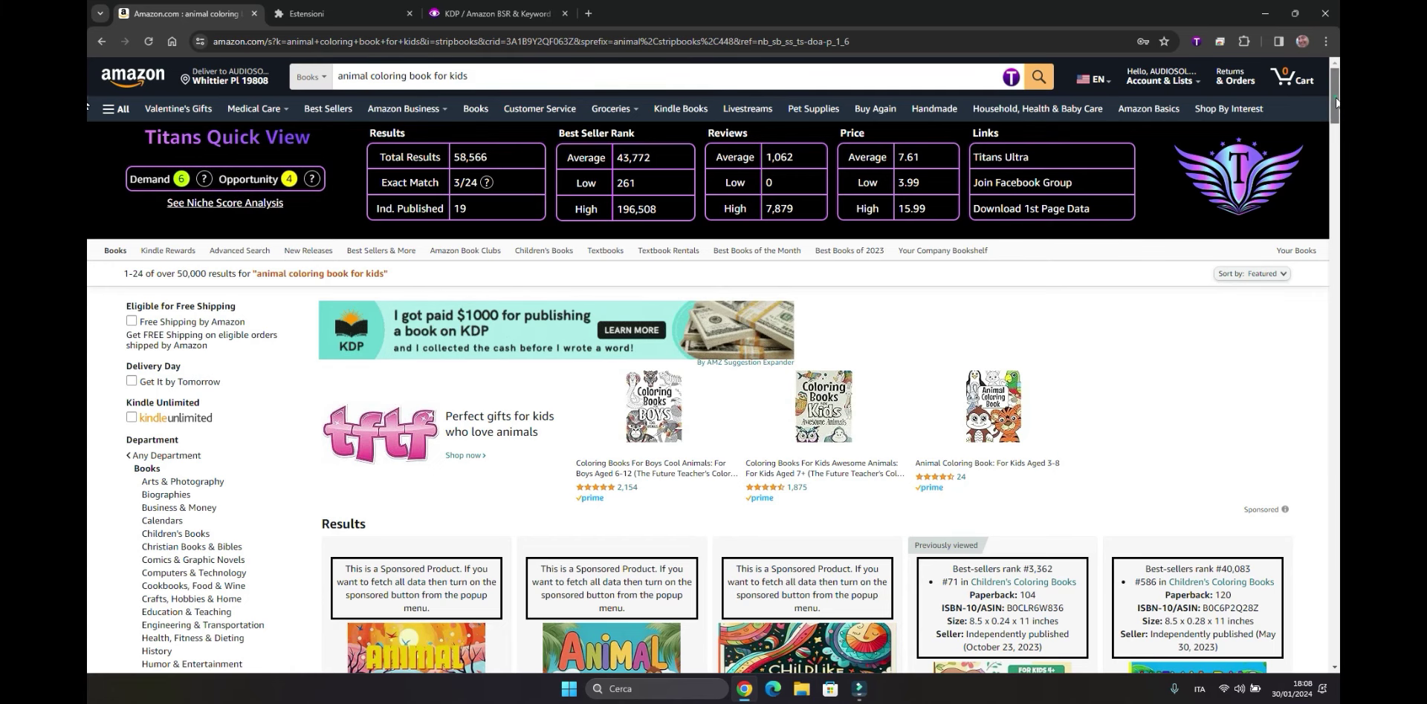
pyautogui.moveTo(1335, 103); pyautogui.dragTo(1323, 152)
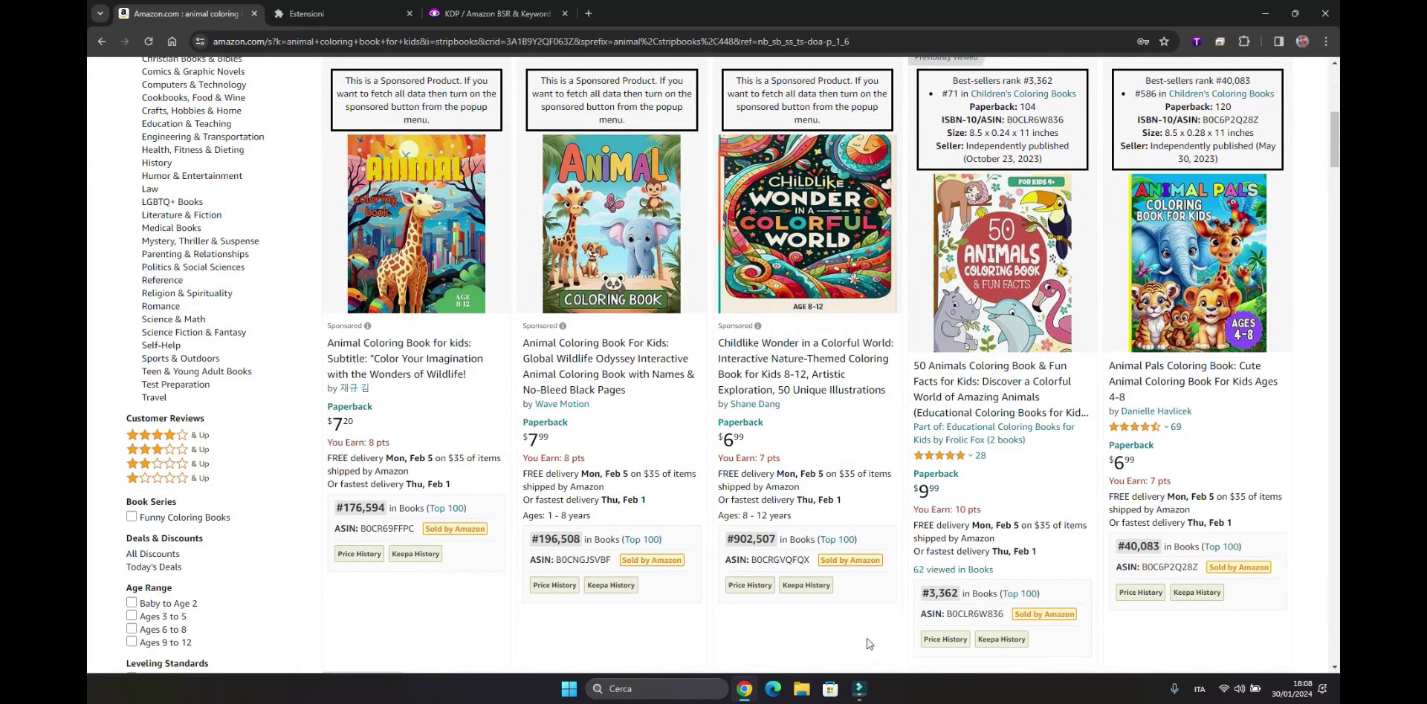
pyautogui.click(1015, 314)
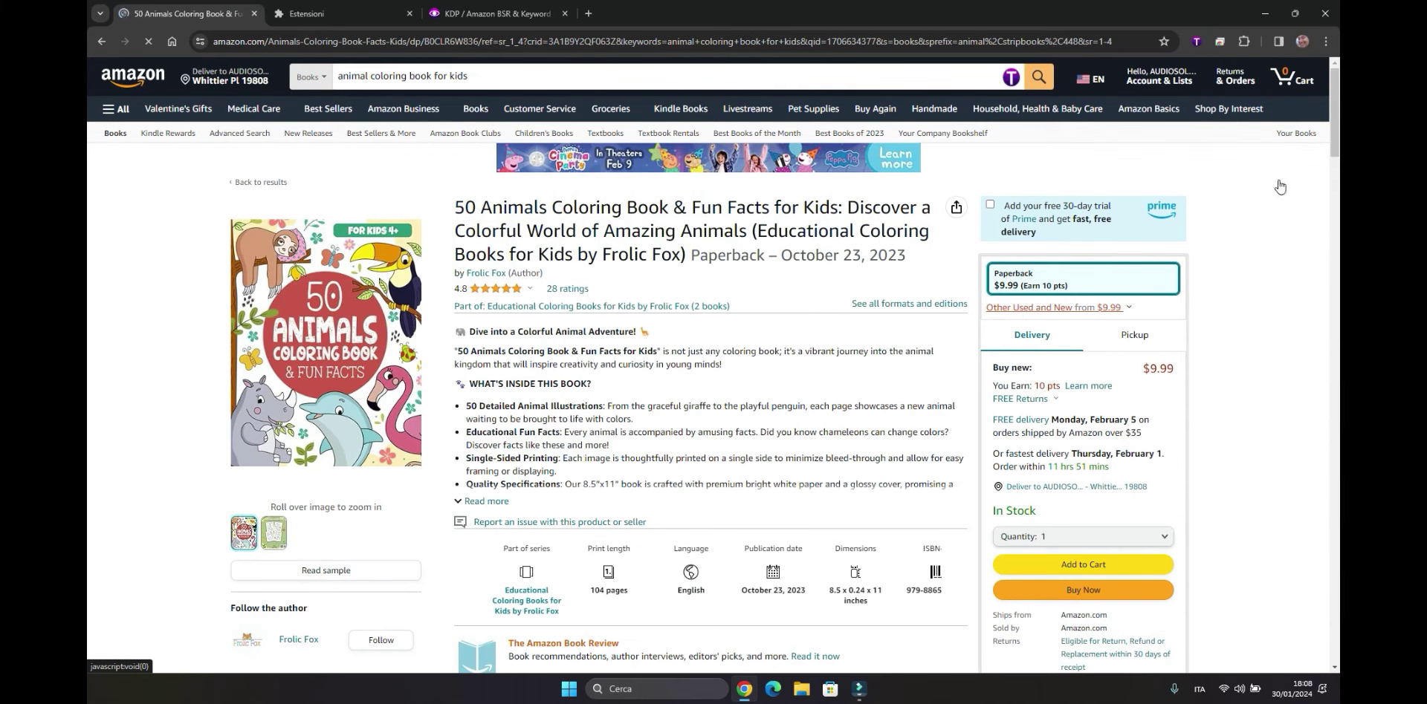
# Scroll below The Amazon Book Review to the 30-day BSR, list price, new price and review chart
pyautogui.scroll(-2, 88, 134)
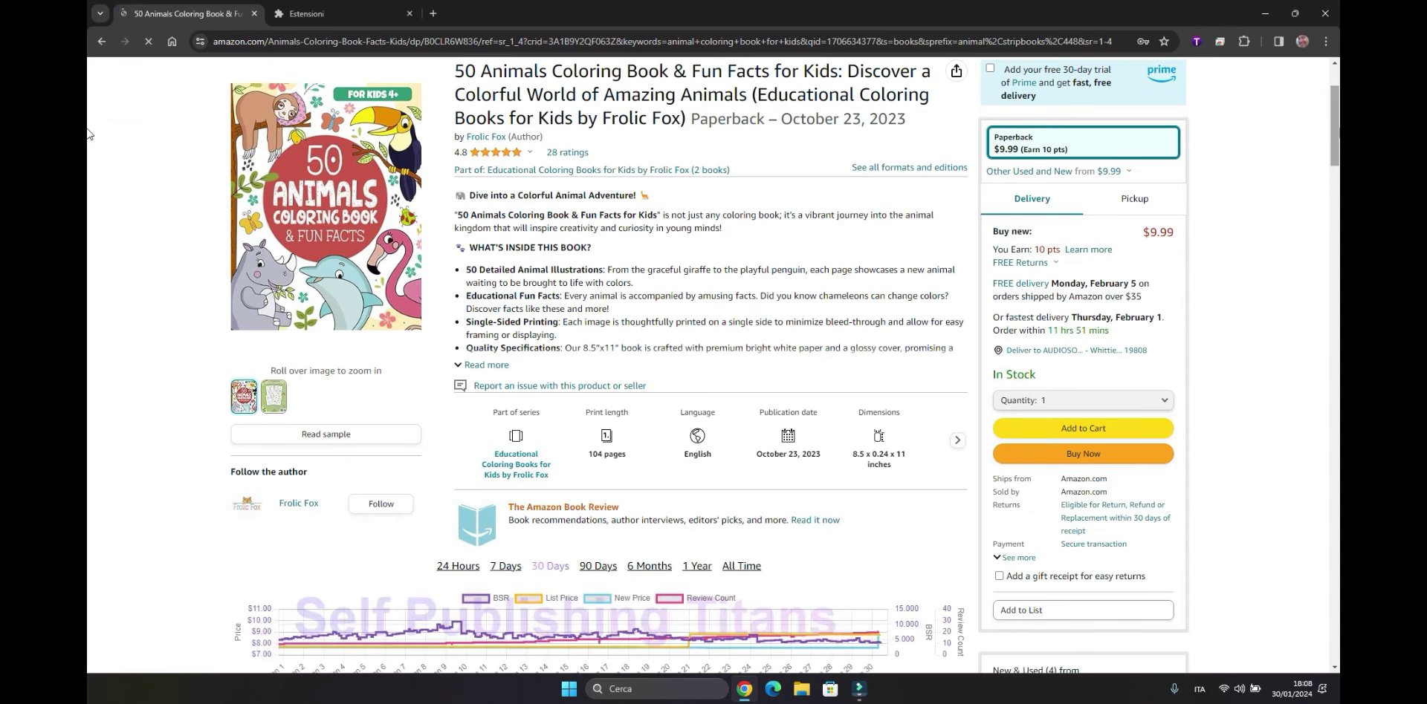
pyautogui.scroll(-5, 87, 134)
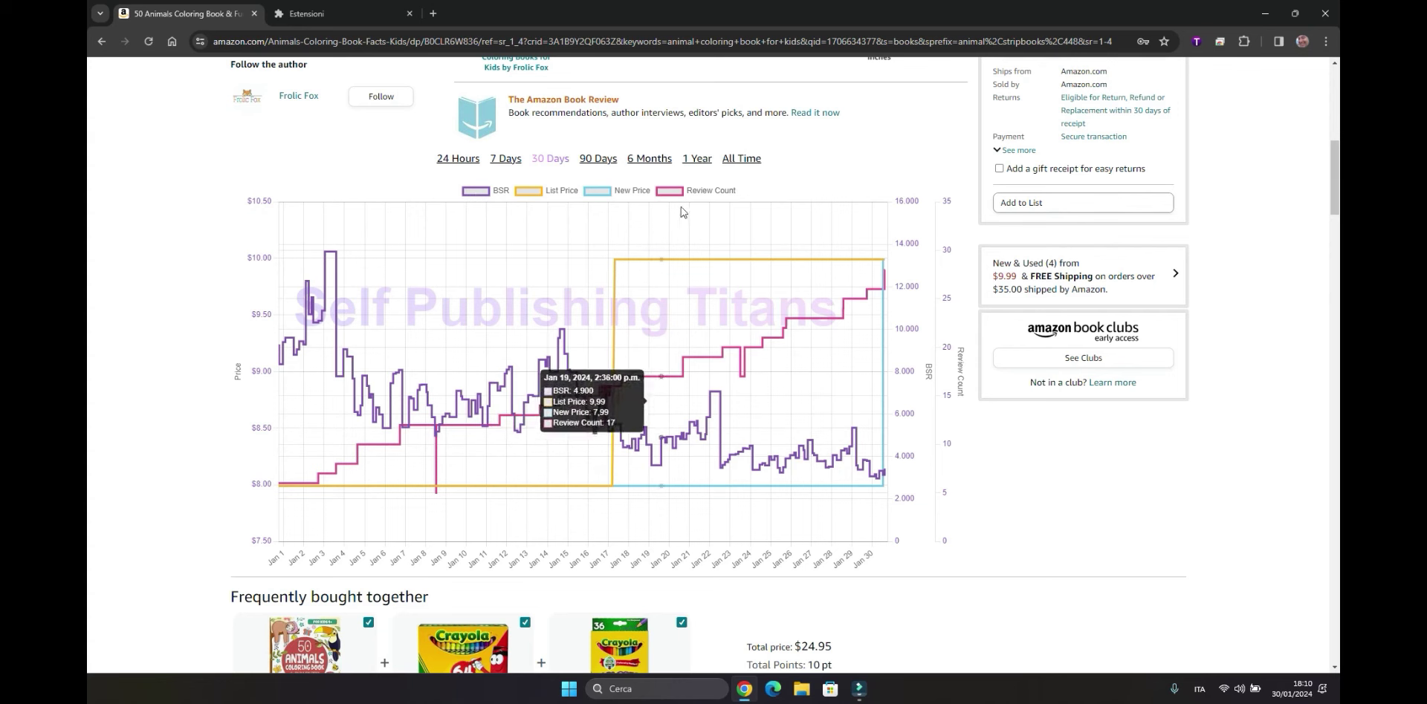
# Hide New Price, List Price and Review Count, leaving BSR over the last 90 days
pyautogui.click(598, 193)
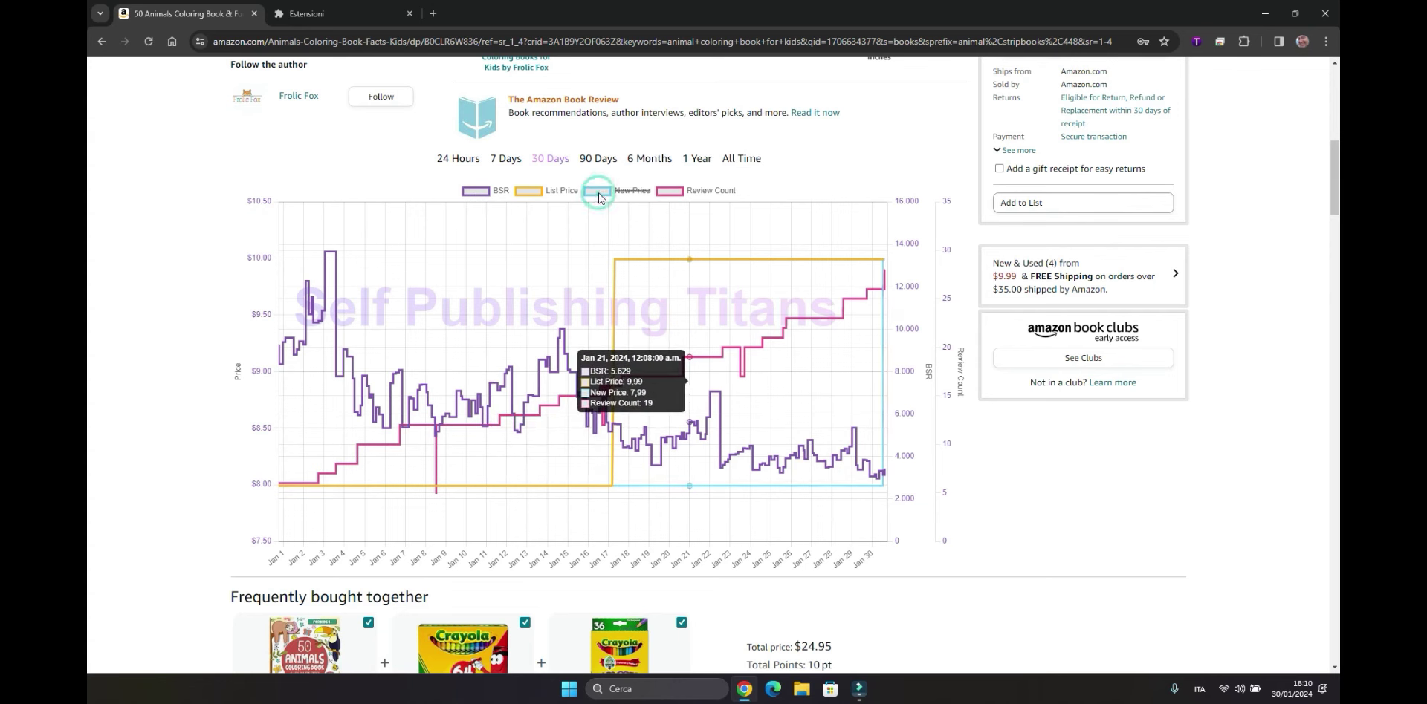
pyautogui.click(543, 194)
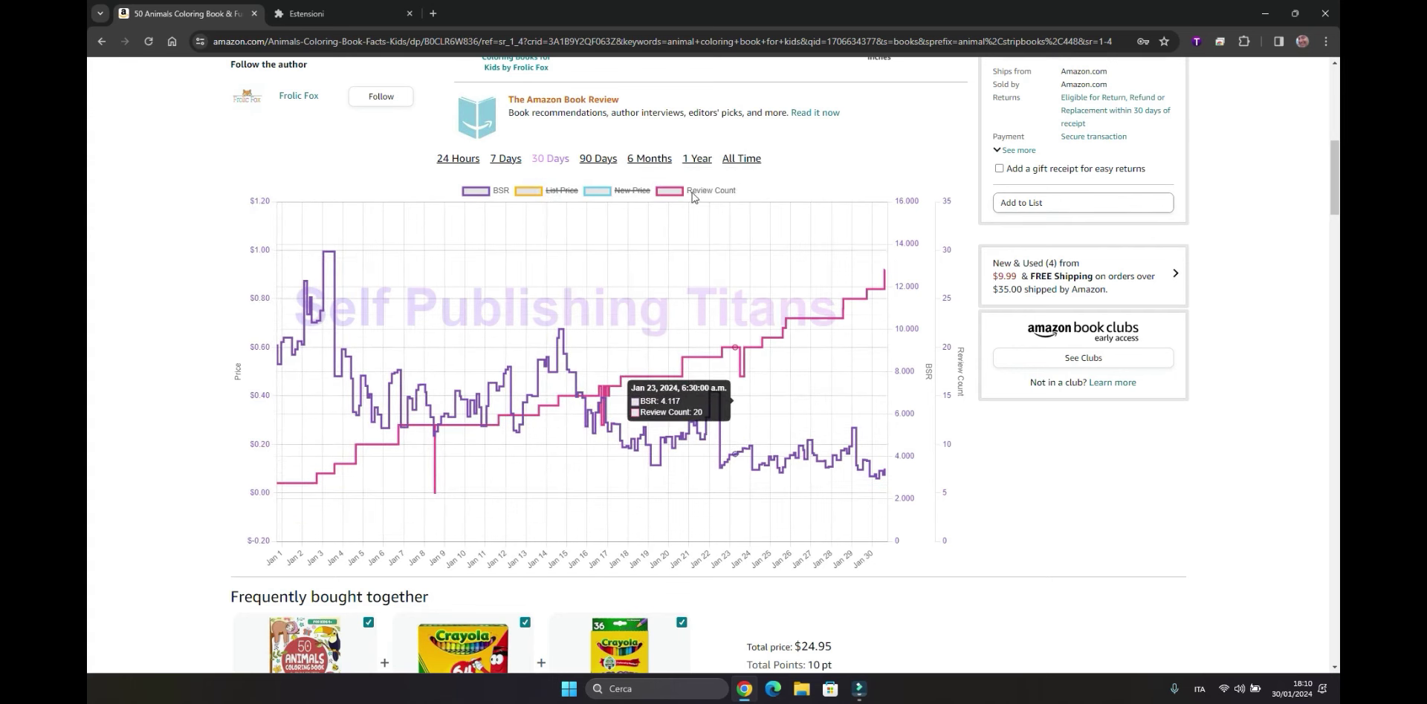
pyautogui.click(693, 193)
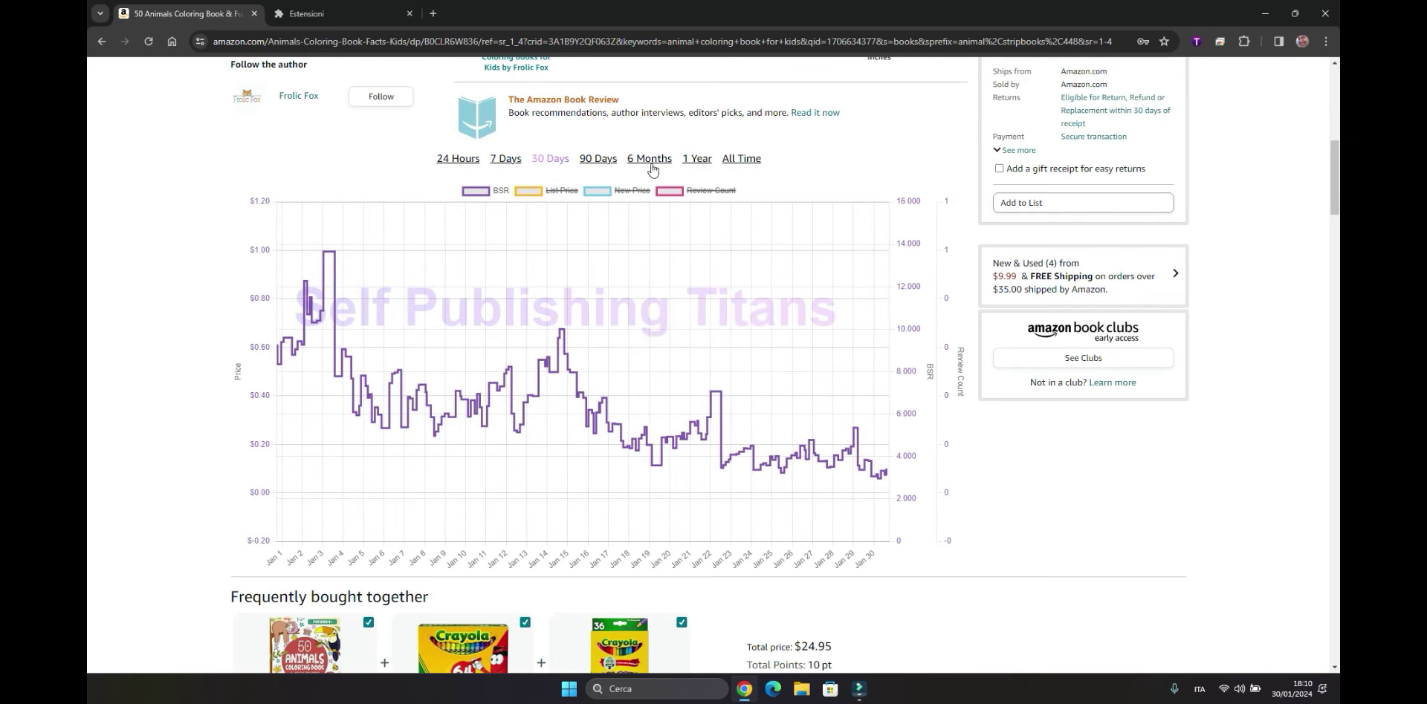
pyautogui.click(694, 161)
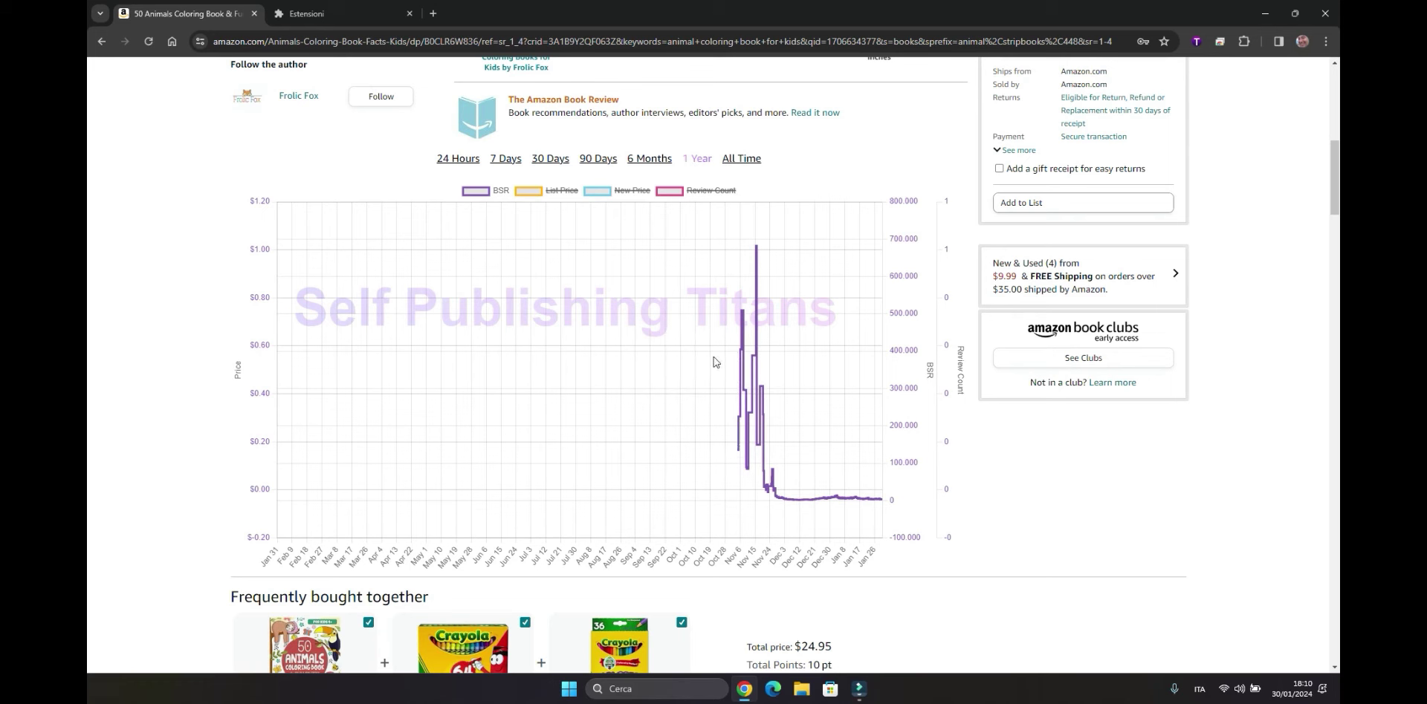
pyautogui.click(597, 161)
pyautogui.click(598, 160)
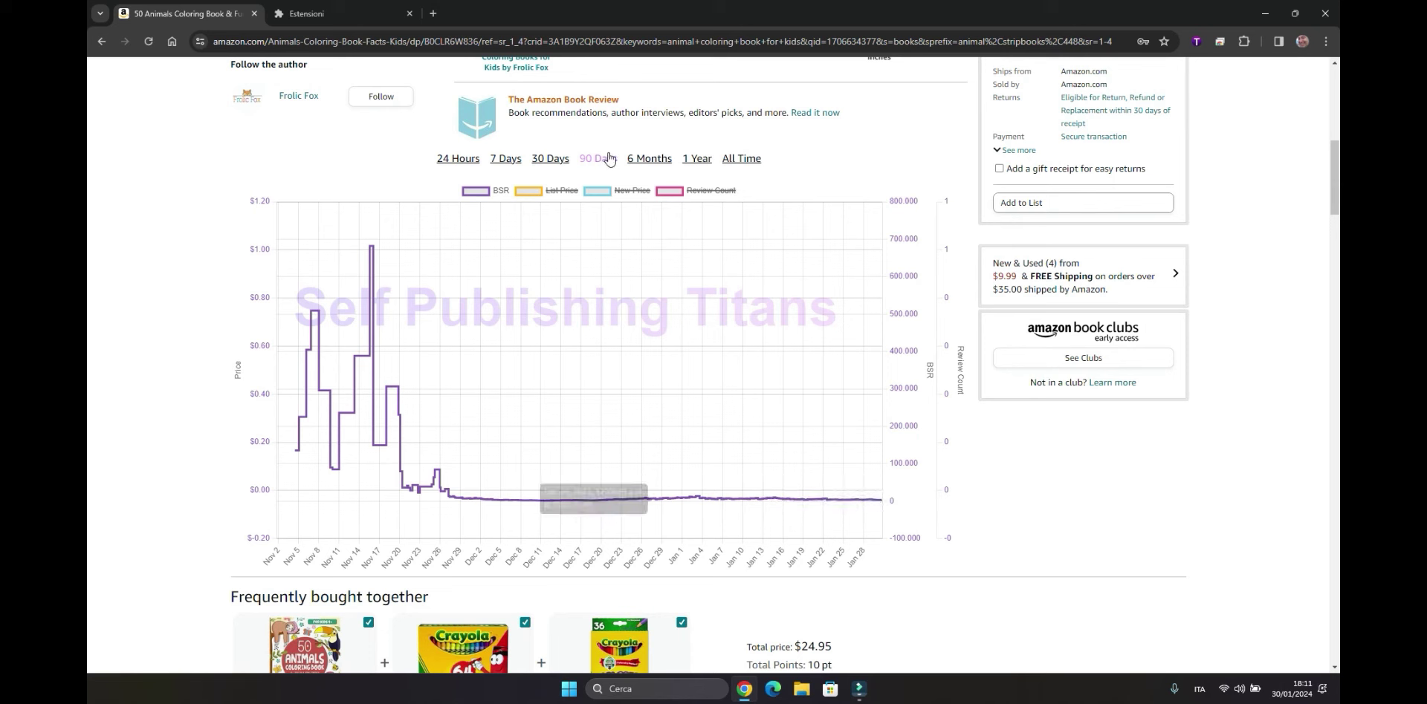
# Plot the review-count line, rising to 28, alongside BSR on the 90-day chart
pyautogui.click(482, 191)
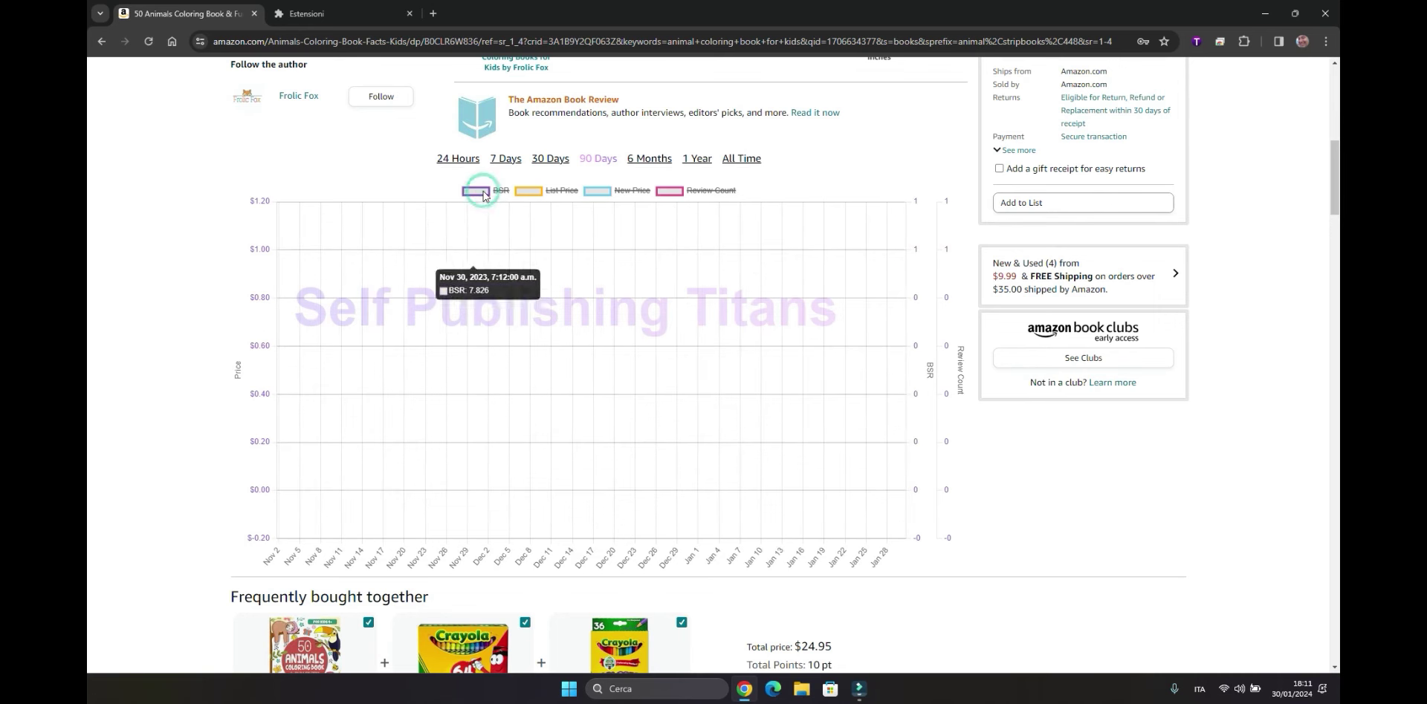
pyautogui.click(710, 193)
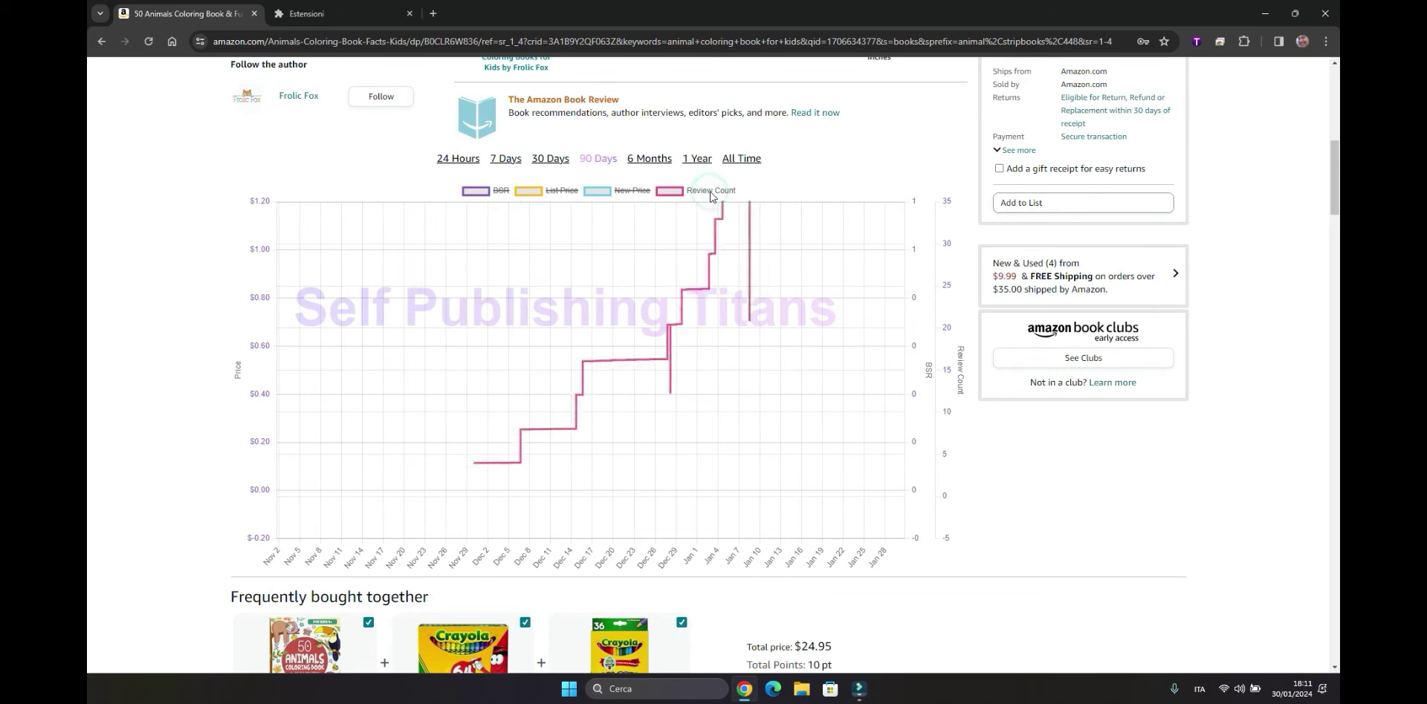
pyautogui.moveTo(466, 483)
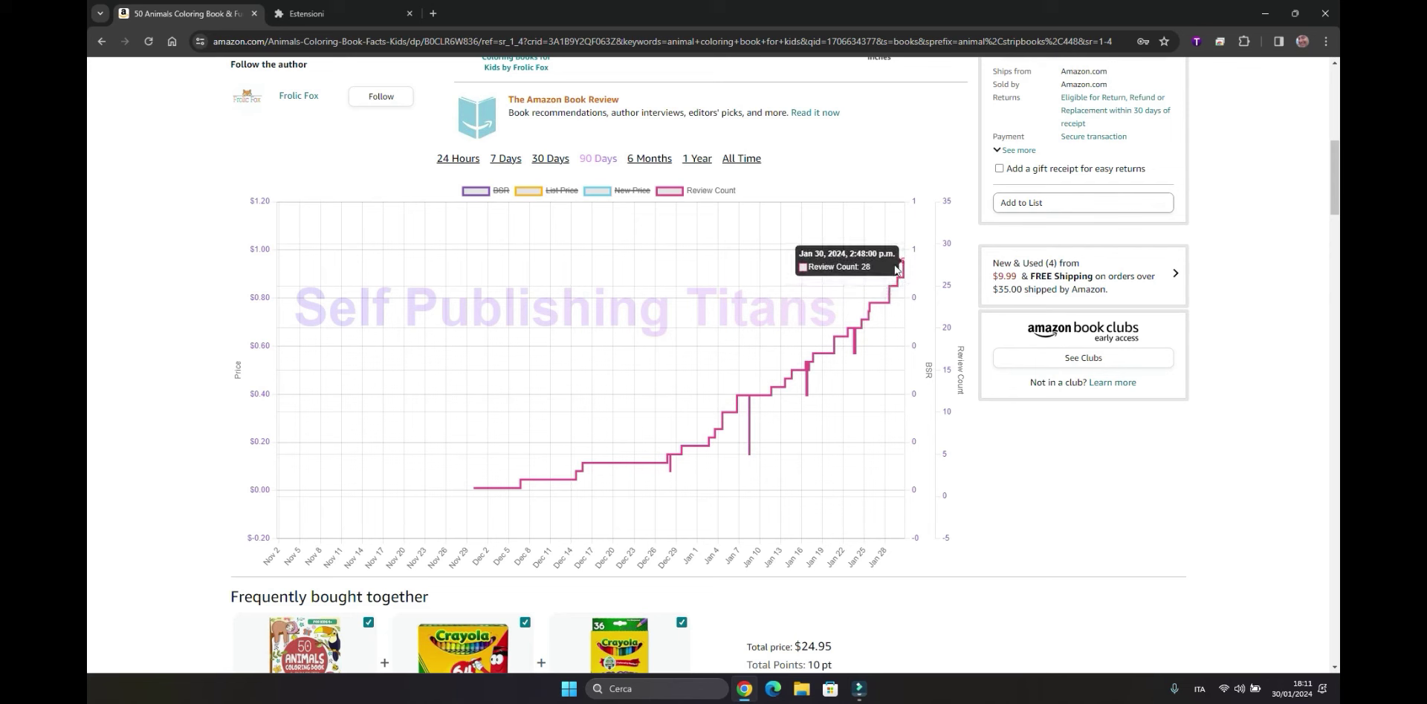
pyautogui.click(474, 194)
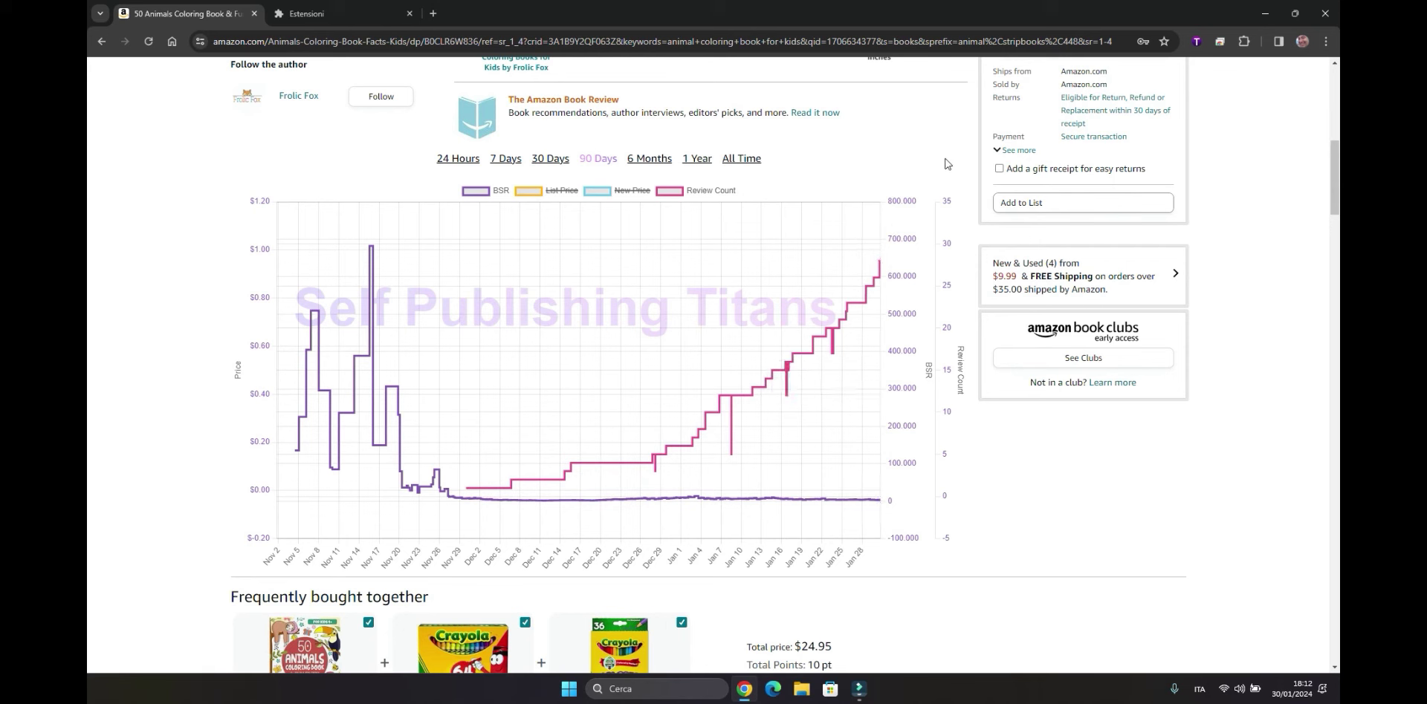
pyautogui.scroll(8, 86, 105)
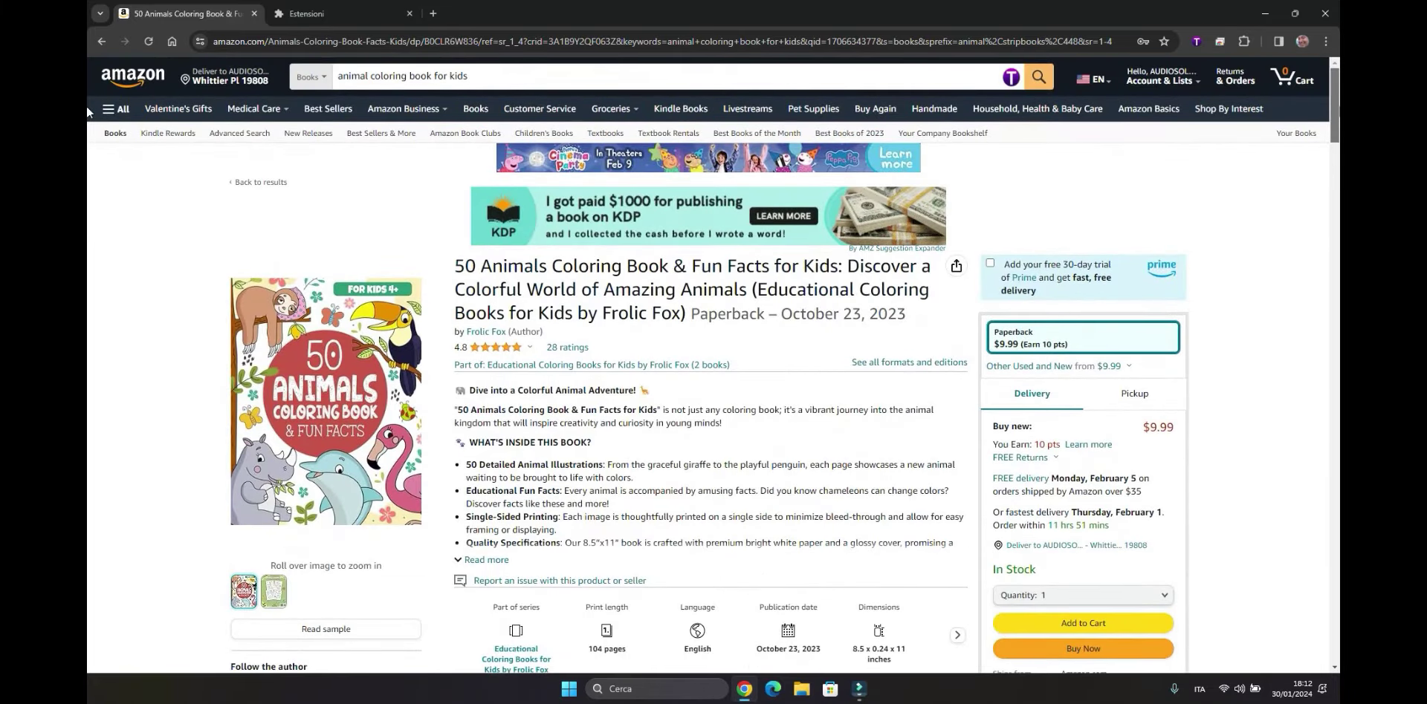
pyautogui.scroll(-1, 86, 105)
pyautogui.scroll(-15, 87, 120)
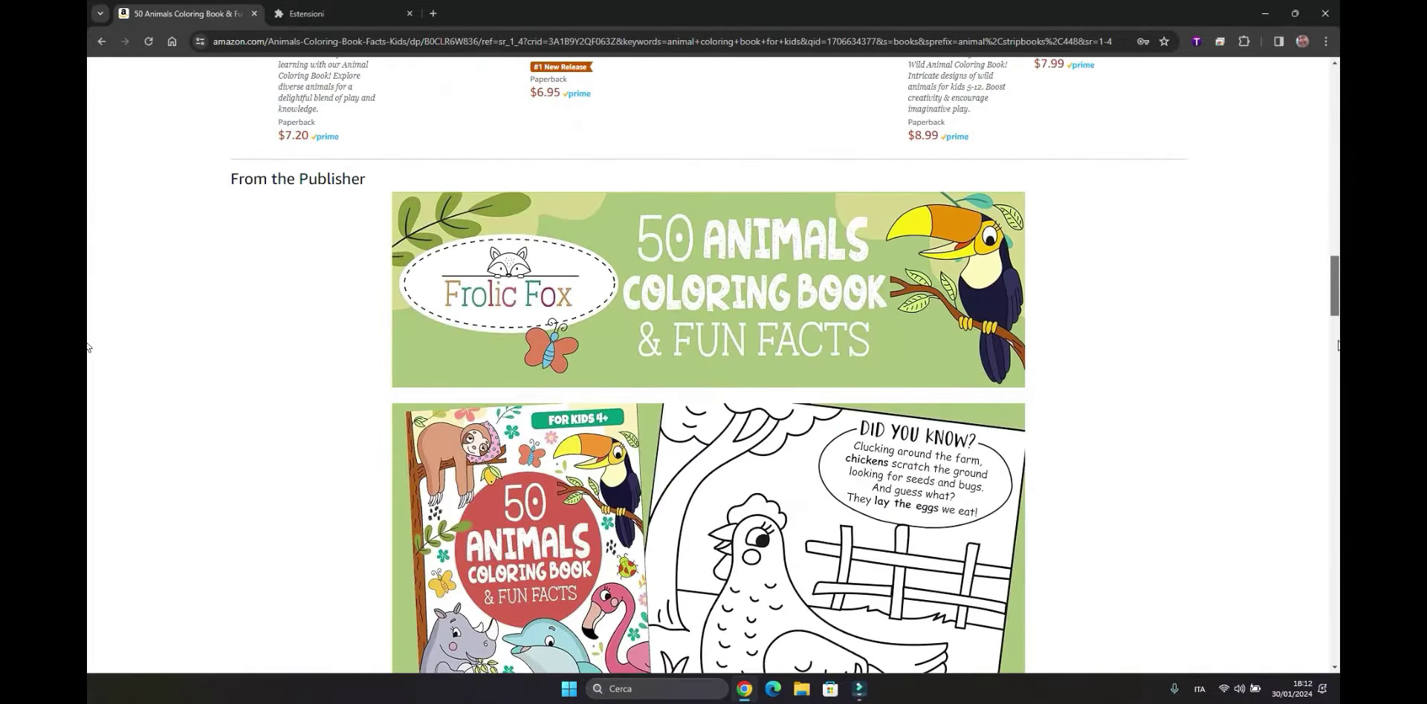
pyautogui.scroll(-18, 1331, 386)
pyautogui.scroll(1, 1334, 490)
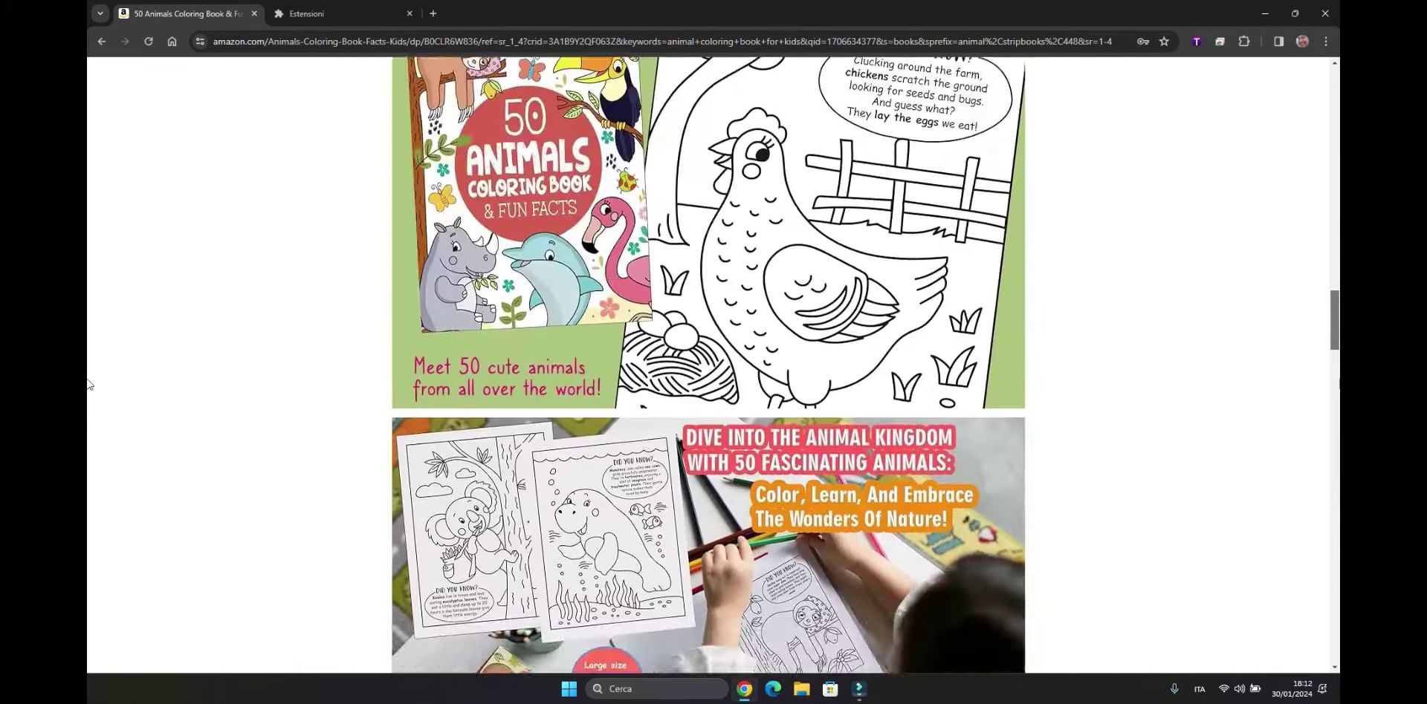
pyautogui.scroll(20, 87, 357)
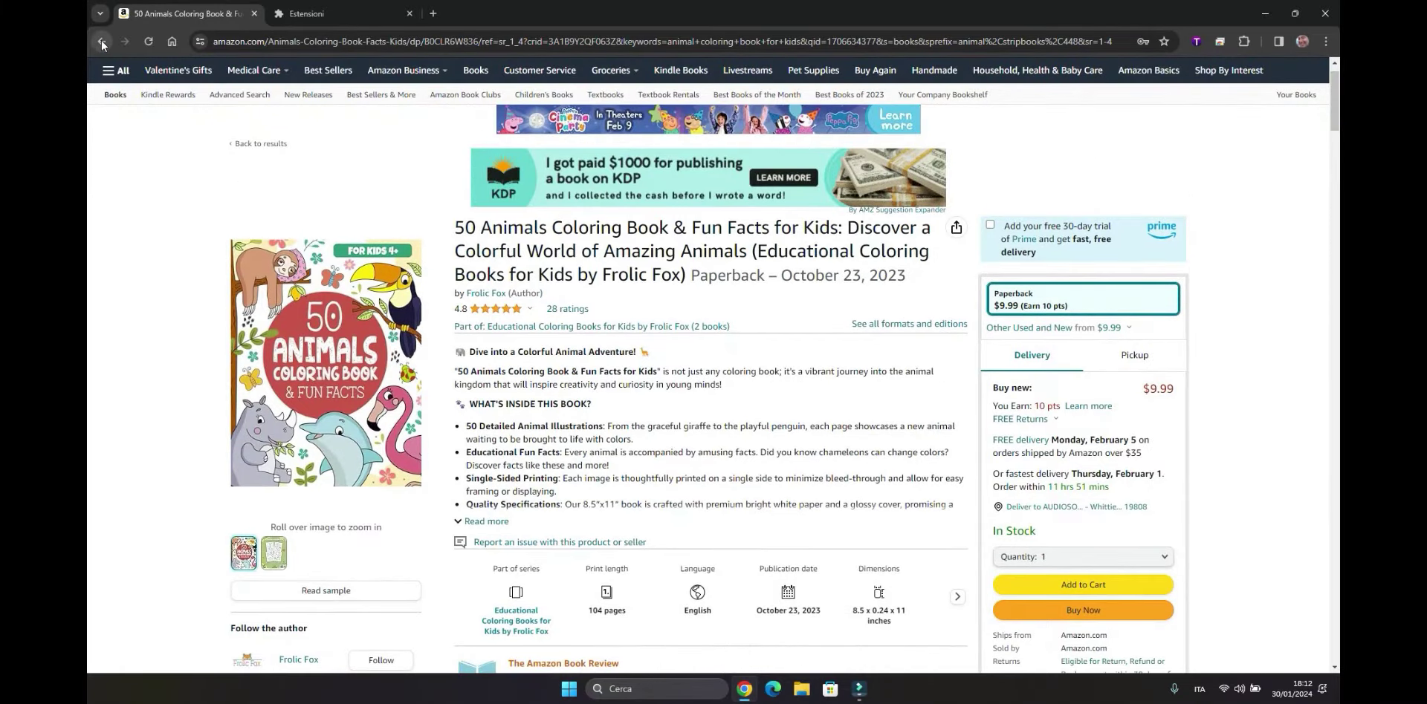
# Return to the 'coloring book kim' results and open Amazing Patterns: Adult Coloring Book
pyautogui.click(101, 42)
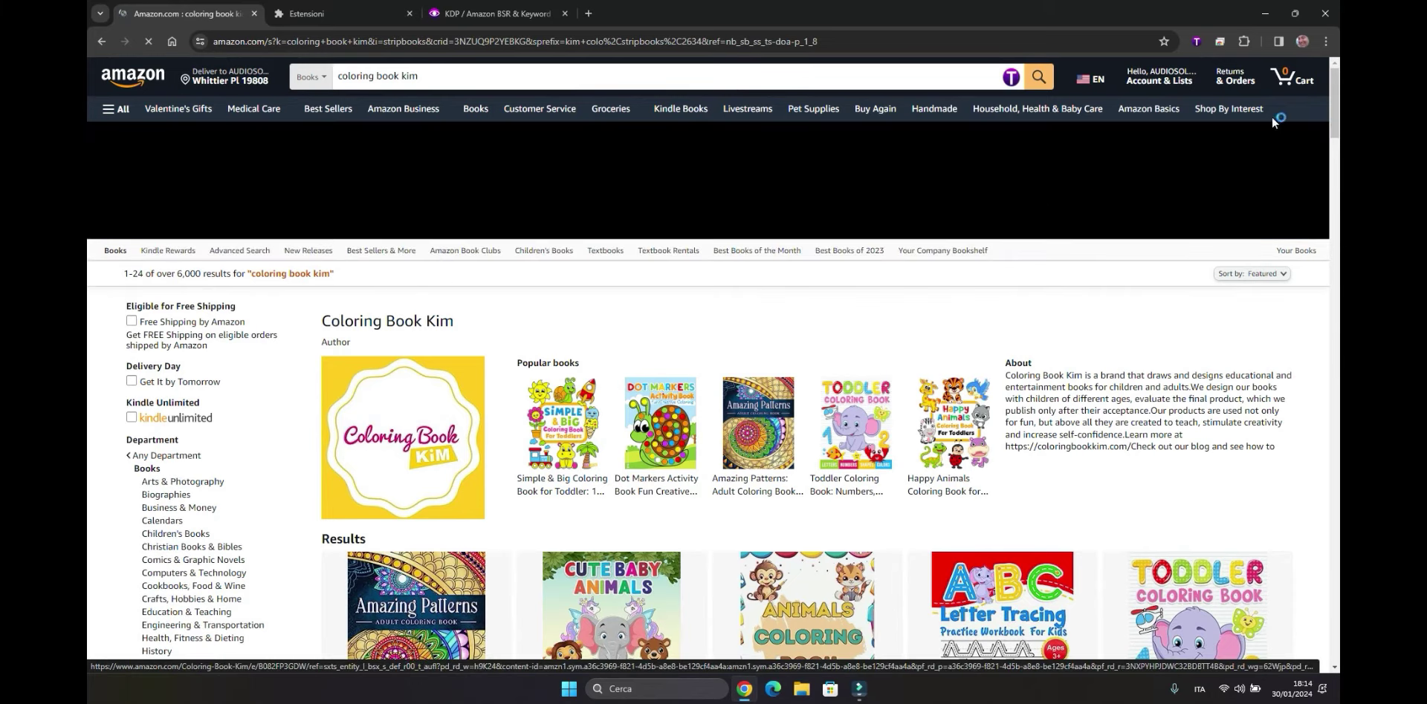
pyautogui.scroll(-3, 88, 112)
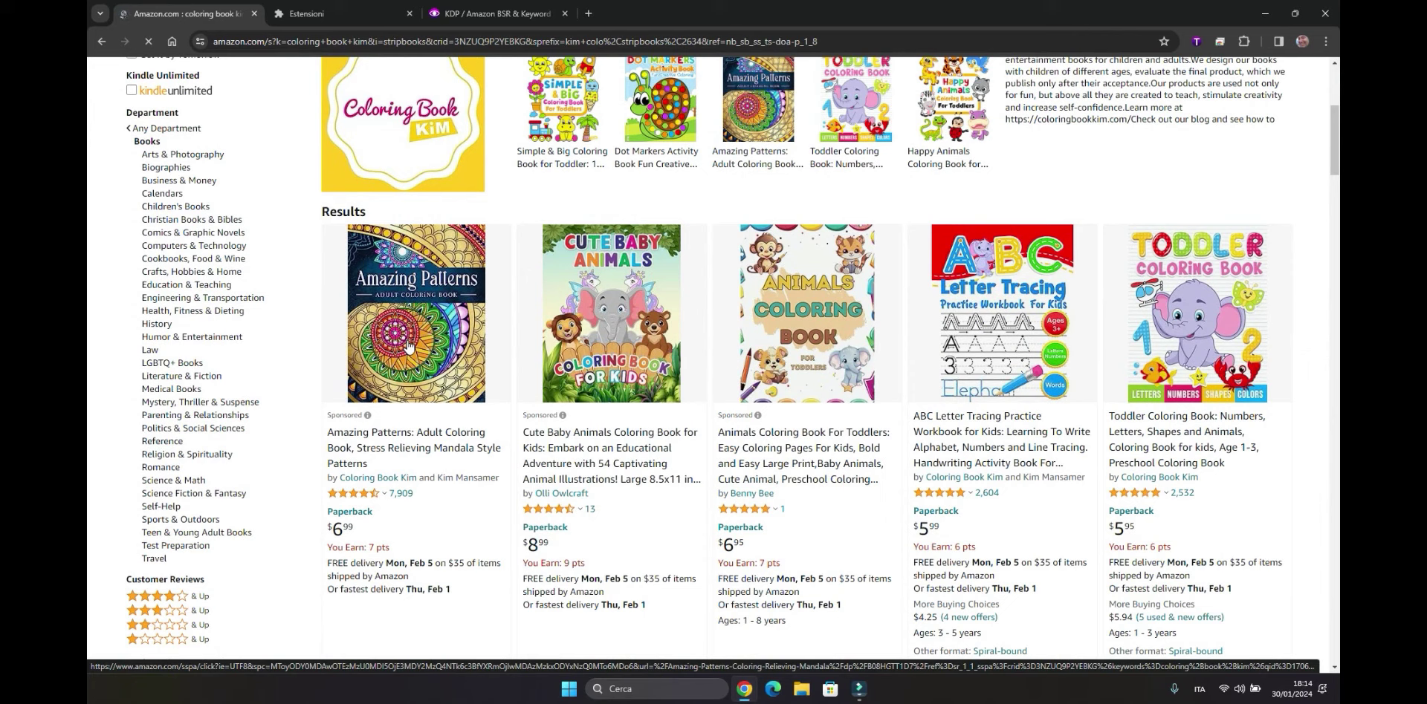
pyautogui.click(408, 346)
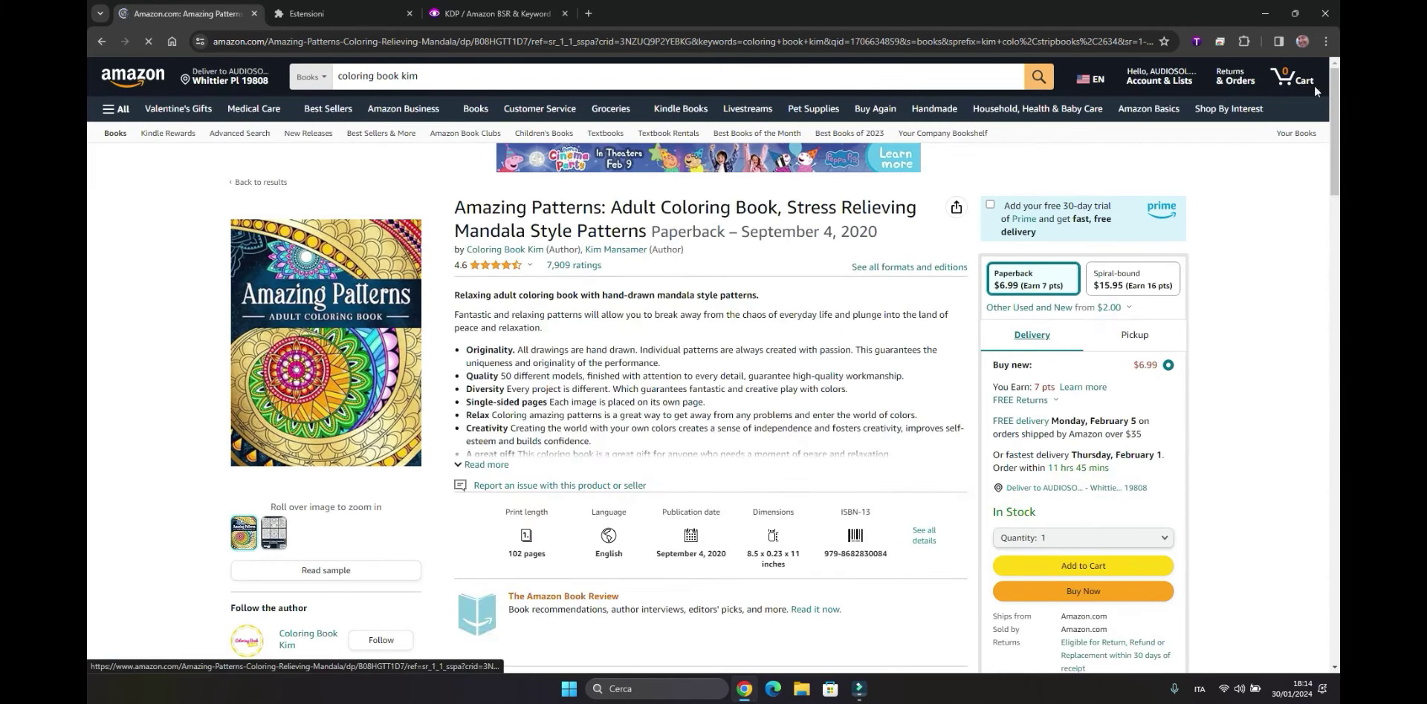
# Scroll the Amazing Patterns page down to the 30-day BSR, list price and review-count chart
pyautogui.scroll(-3, 87, 77)
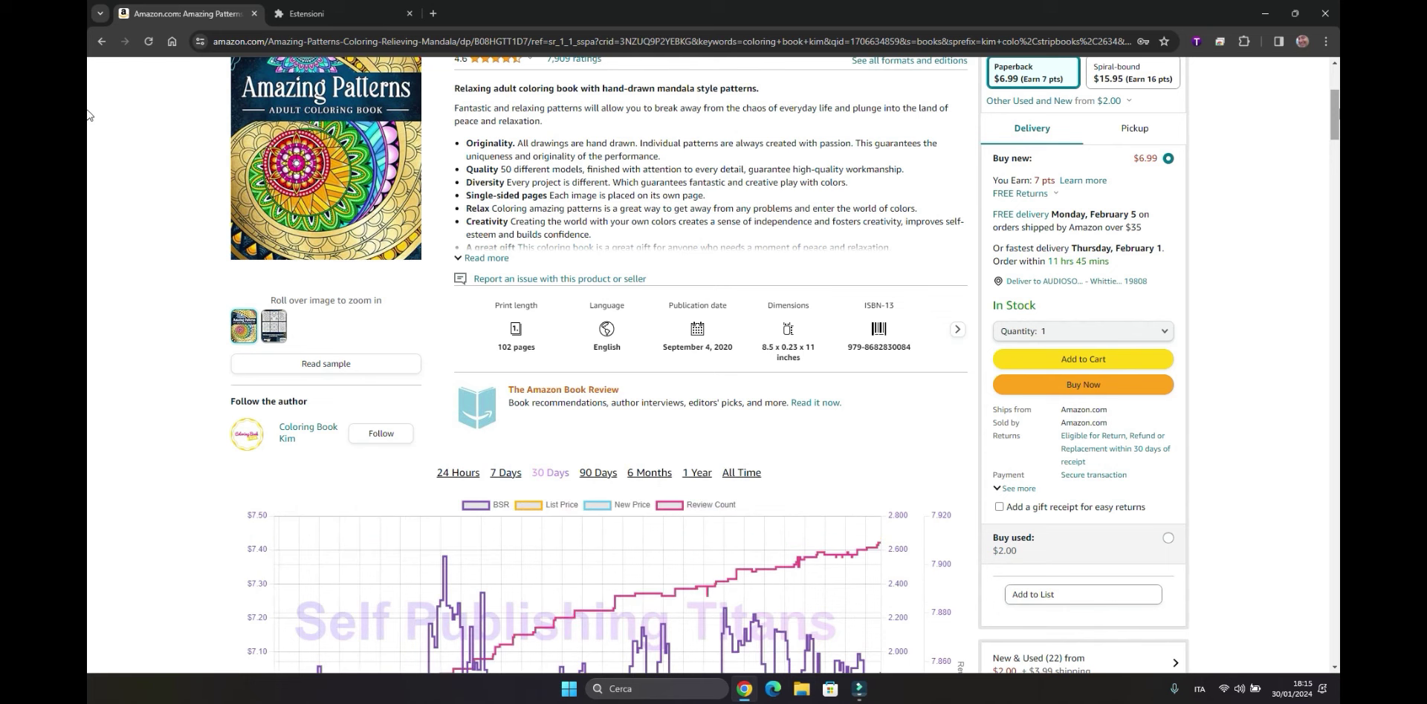
pyautogui.moveTo(1338, 112); pyautogui.dragTo(1337, 135)
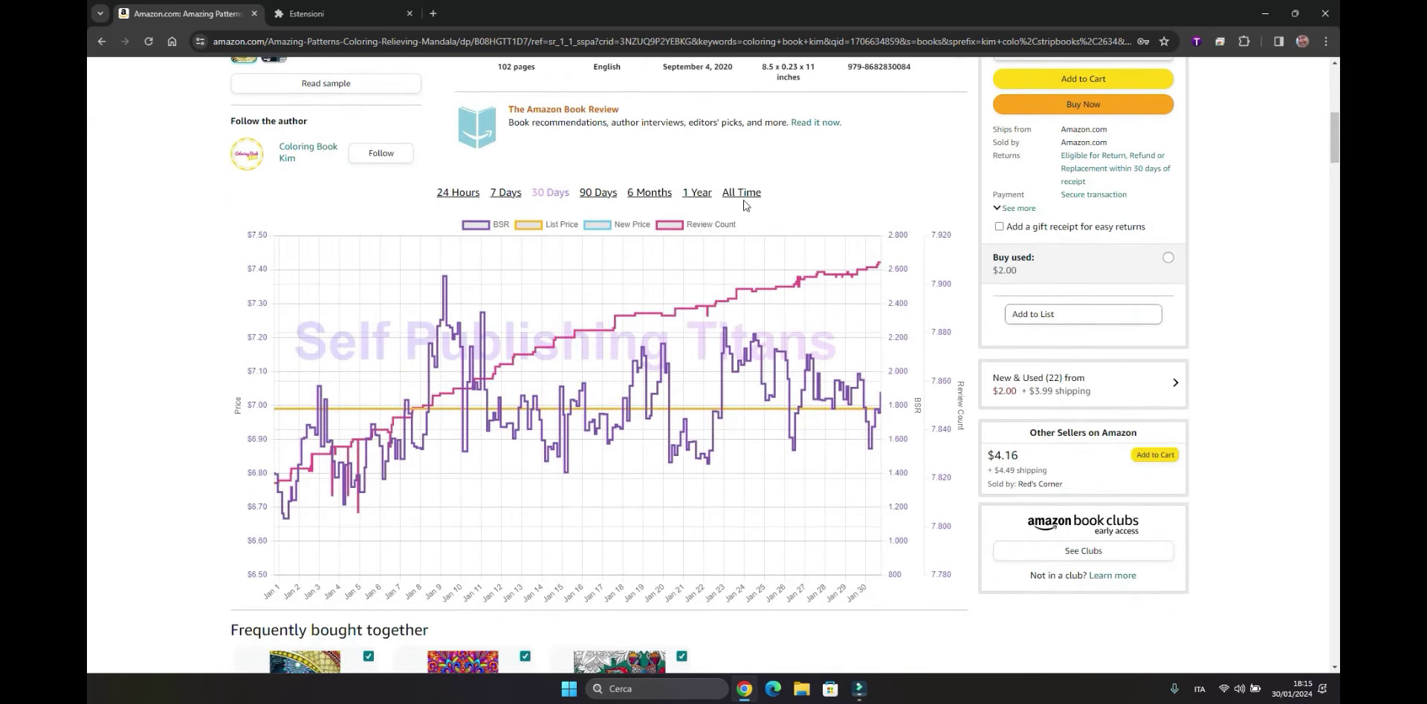
# Switch the Amazing Patterns chart to 1 Year, then to All Time since 2020
pyautogui.click(697, 195)
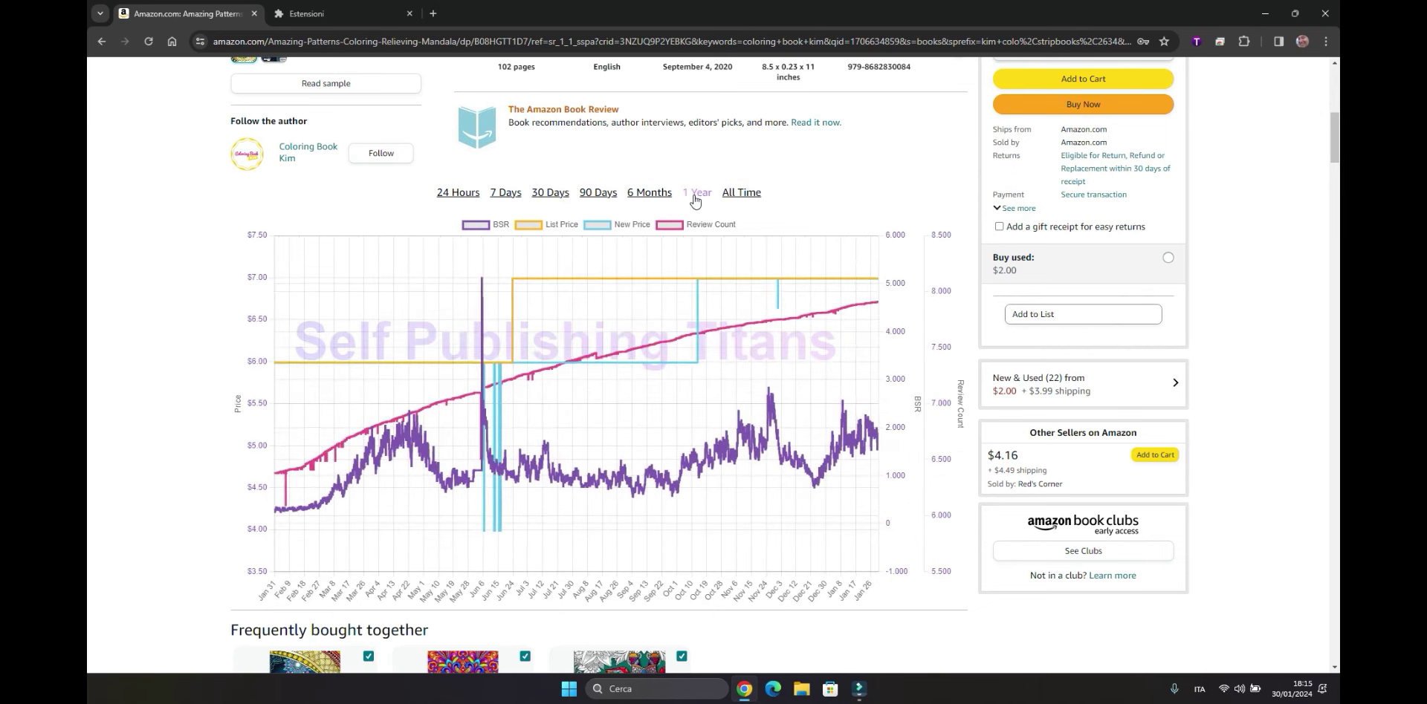
pyautogui.moveTo(454, 382)
pyautogui.click(740, 195)
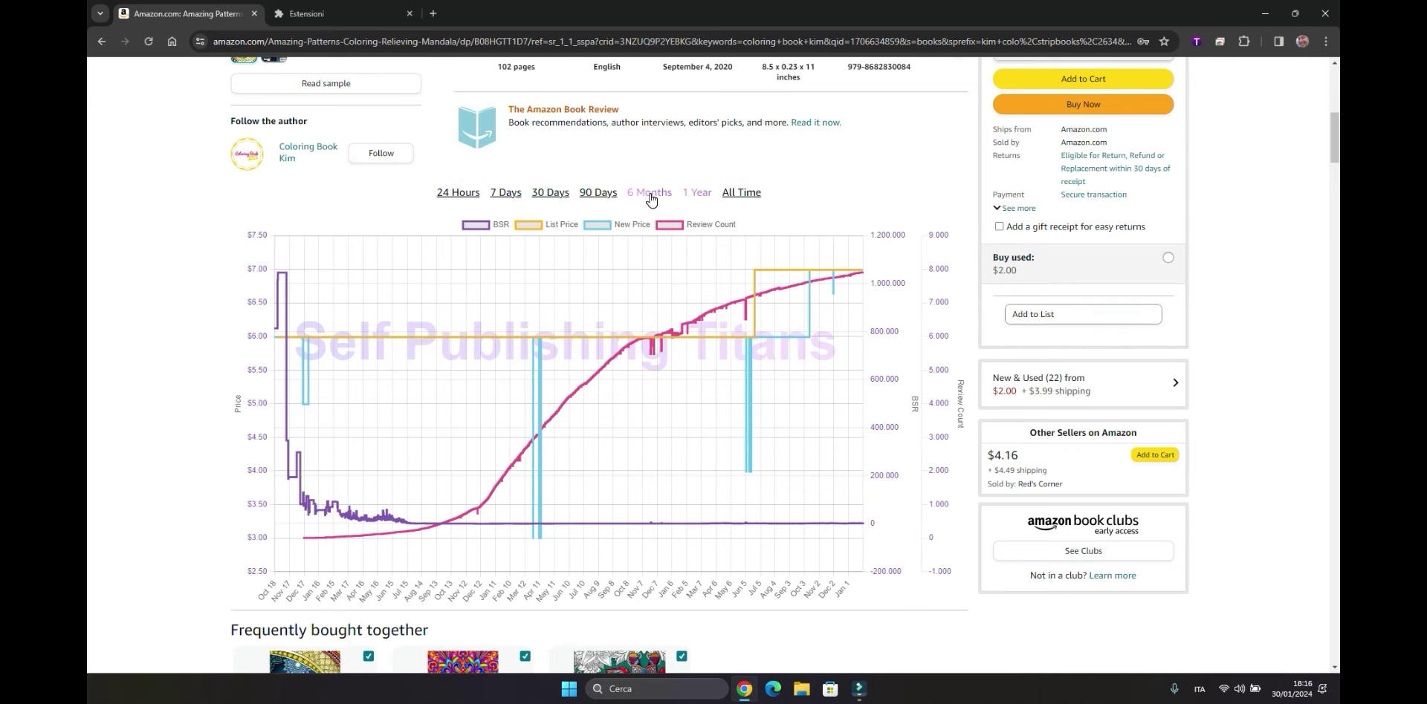
# Set the Amazing Patterns chart range to 6 Months, August to January
pyautogui.click(651, 194)
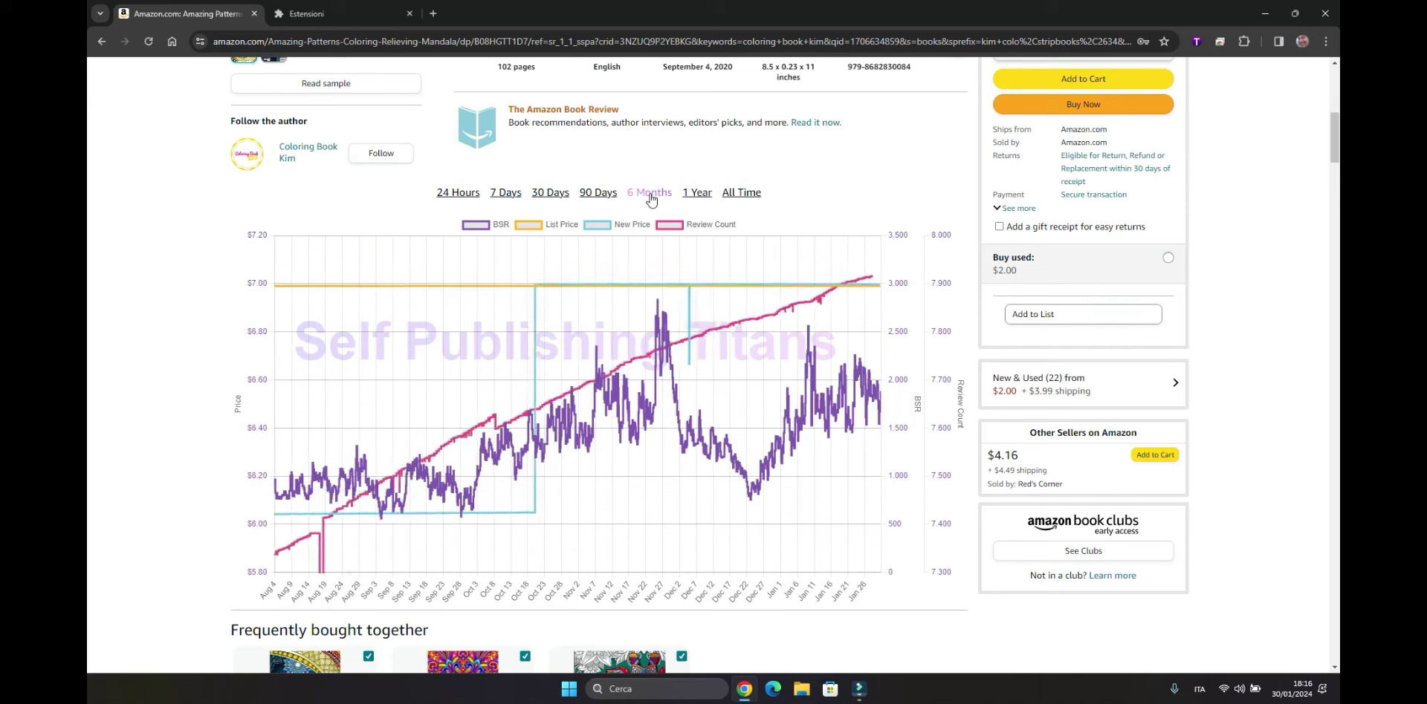